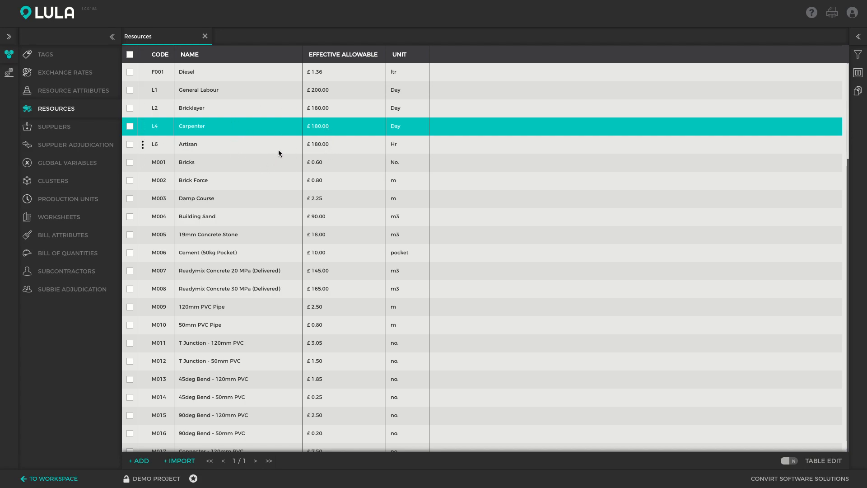
Step: Add a new entry to the project's exchange rates and set its code to EURO-GBP
{"action": "left_click", "coordinate": [63, 73]}
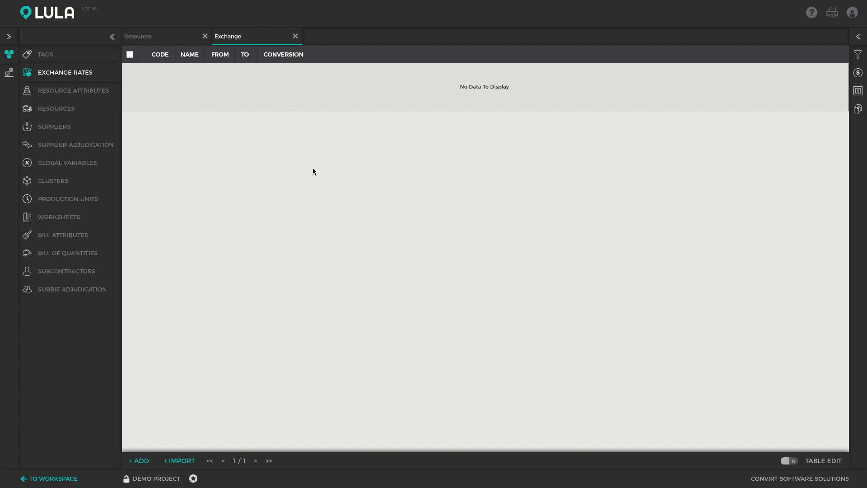
{"action": "left_click", "coordinate": [140, 460]}
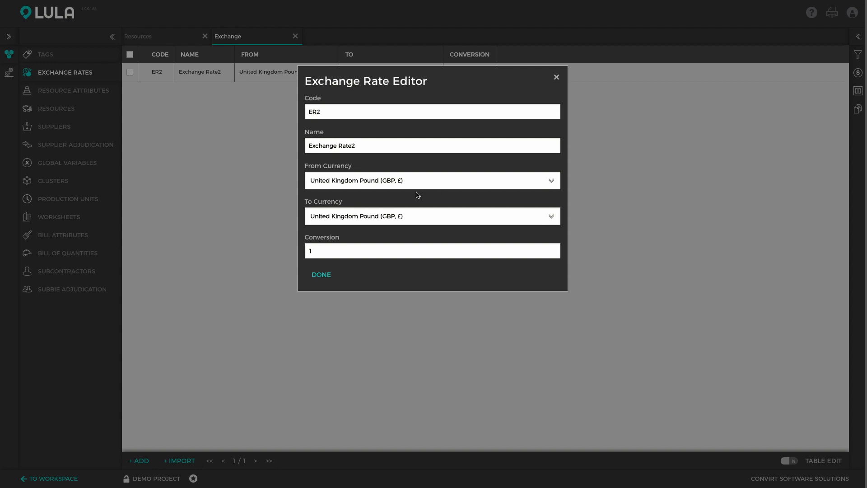
{"action": "double_click", "coordinate": [351, 111]}
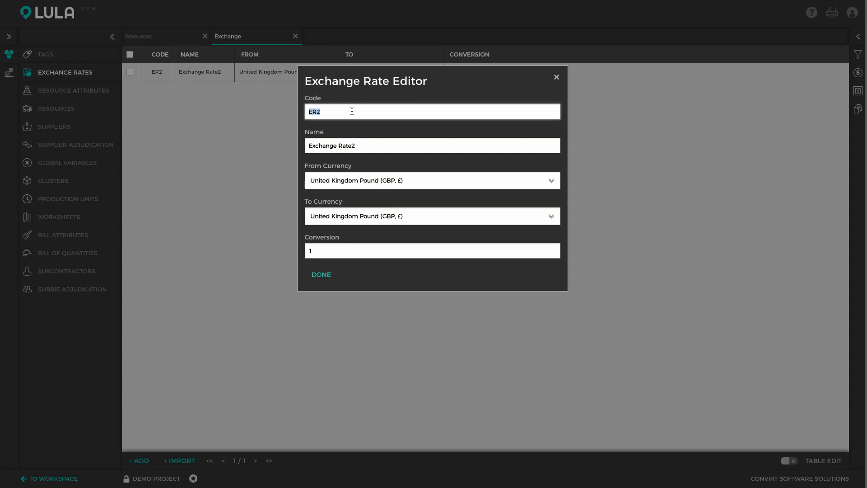
{"action": "type", "text": "EURO"}
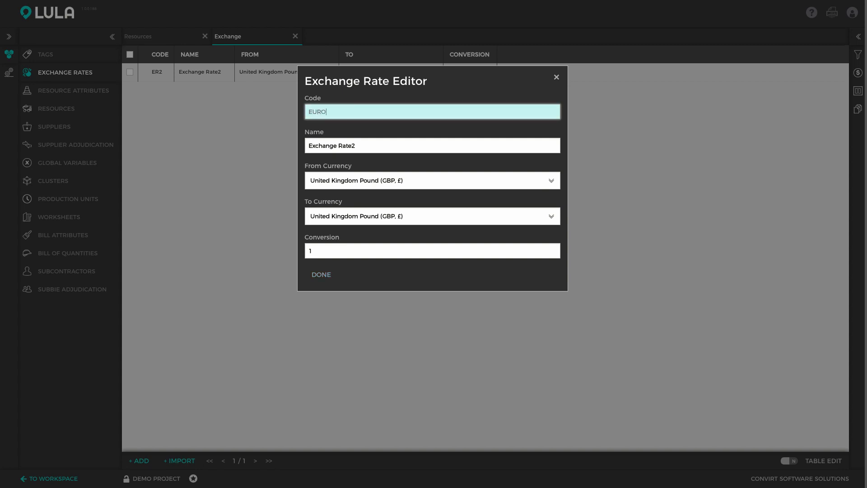
{"action": "type", "text": "-"}
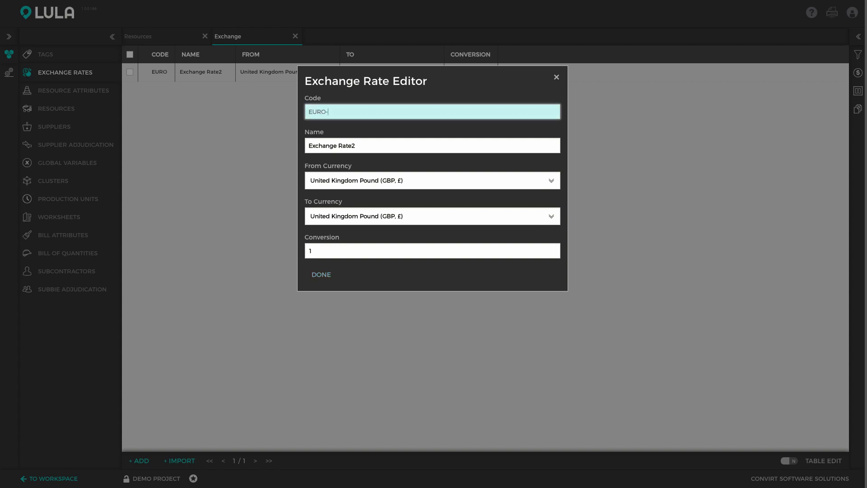
{"action": "type", "text": "GBP"}
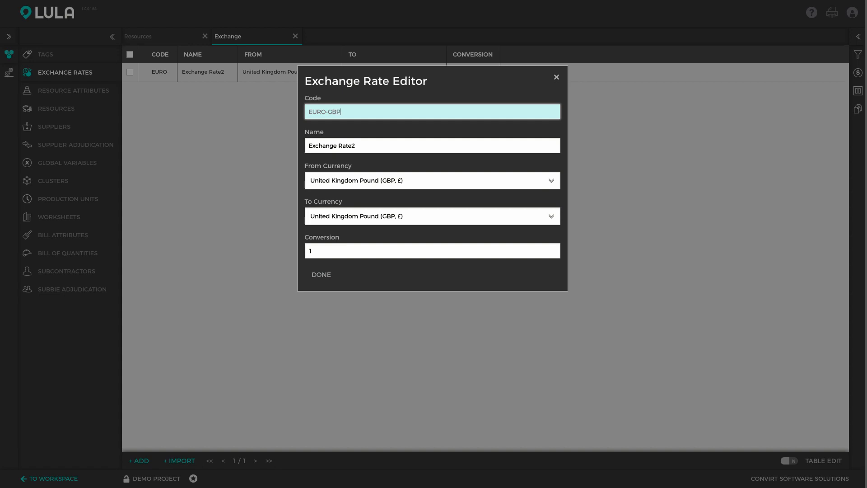
Step: Name the EURO-GBP exchange rate "Euro to Pounds"
{"action": "key", "text": "Tab"}
{"action": "type", "text": "Euro"}
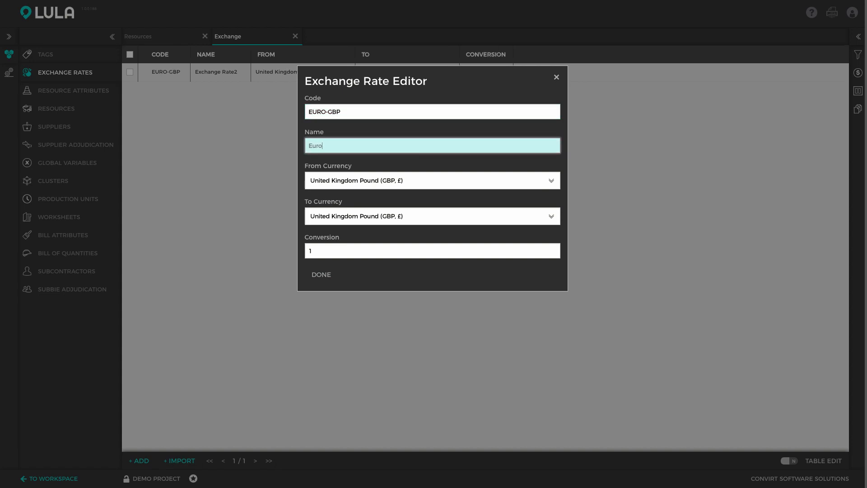
{"action": "type", "text": " to Pounds"}
Step: Set the exchange rate's source currency to Euro Member Countries (EUR, €) and its conversion to 0.9, and finish editing
{"action": "key", "text": "Tab"}
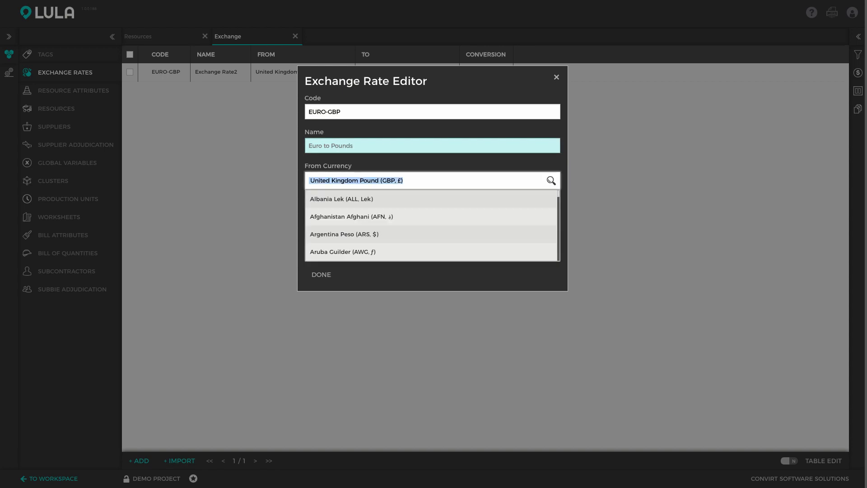
{"action": "type", "text": "Eur"}
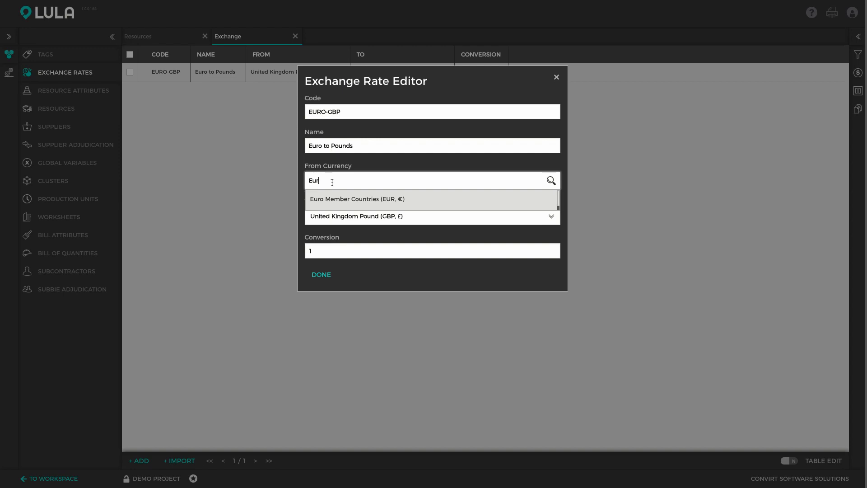
{"action": "left_click", "coordinate": [340, 199]}
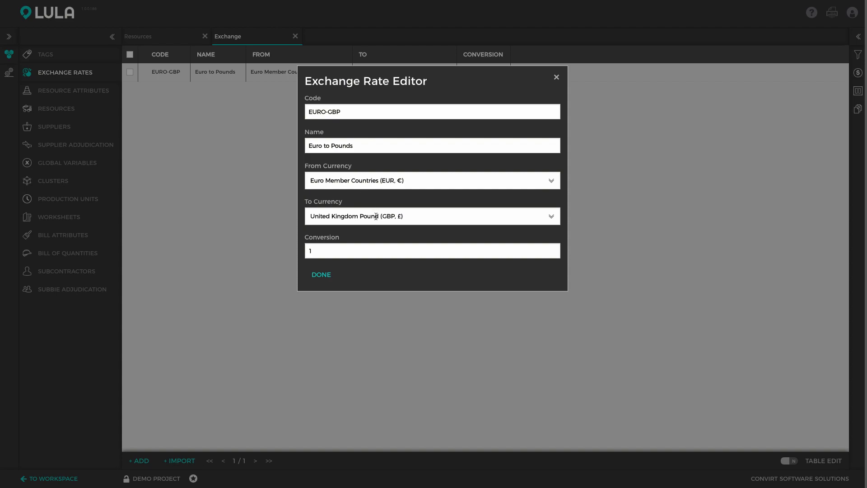
{"action": "left_click", "coordinate": [330, 251]}
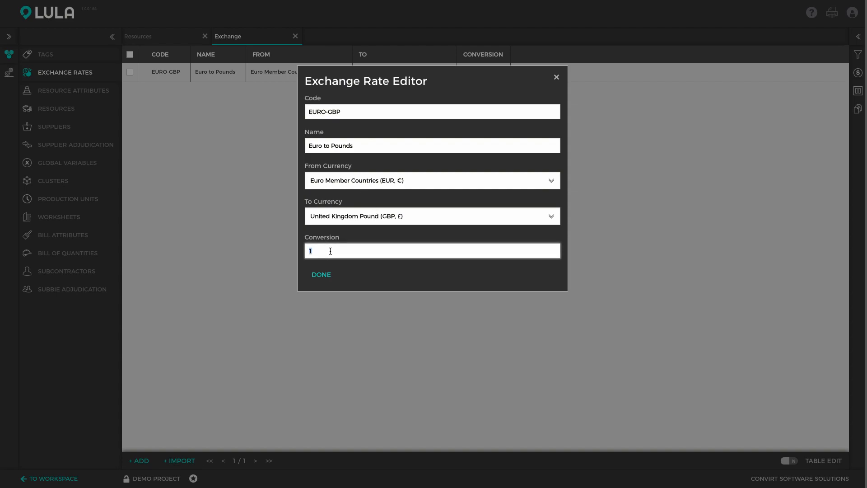
{"action": "type", "text": "0.9"}
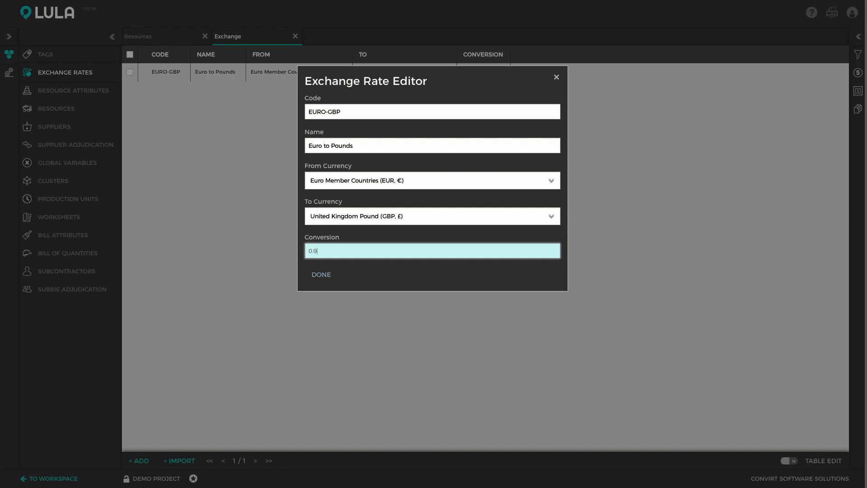
{"action": "key", "text": "Tab"}
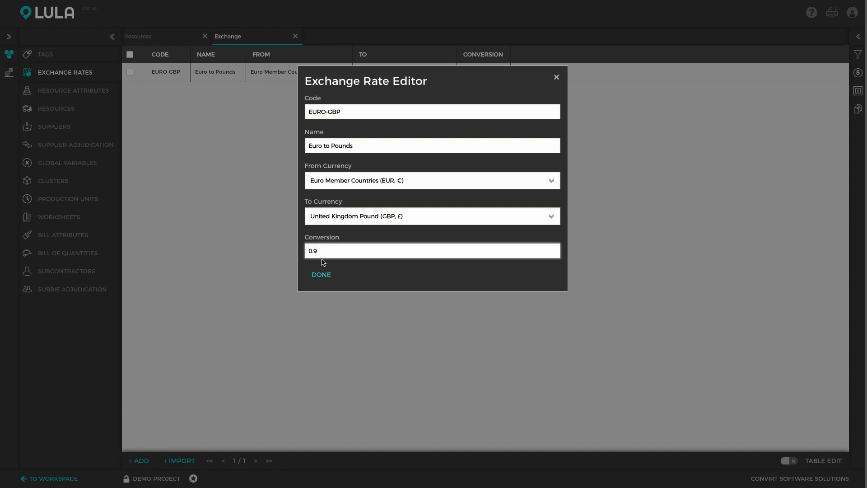
{"action": "left_click", "coordinate": [322, 275]}
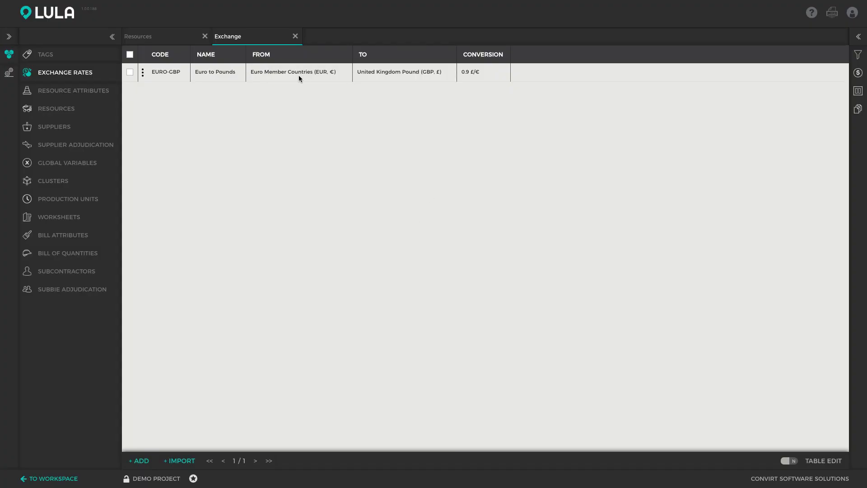
Step: Add a new resource to the Resources list and name it "Ceramic Tiles"
{"action": "left_click", "coordinate": [159, 36]}
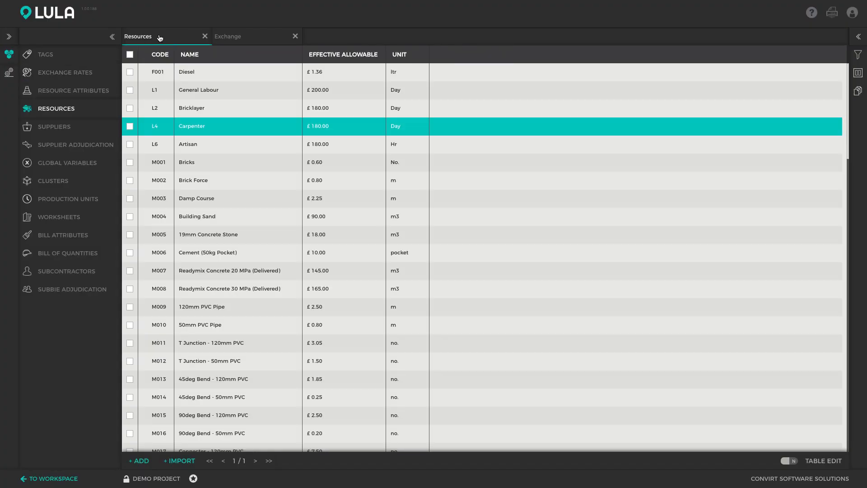
{"action": "left_click", "coordinate": [140, 461]}
{"action": "double_click", "coordinate": [347, 138]}
{"action": "type", "text": "Cer"}
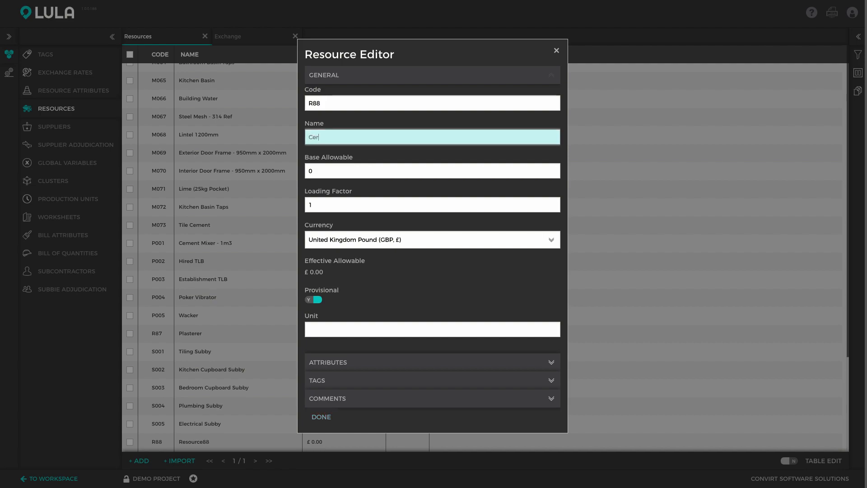
{"action": "type", "text": "amic Tiles"}
Step: Set the Ceramic Tiles base allowable to 1.2 and its currency to Euro Member Countries (EUR, €)
{"action": "key", "text": "Tab"}
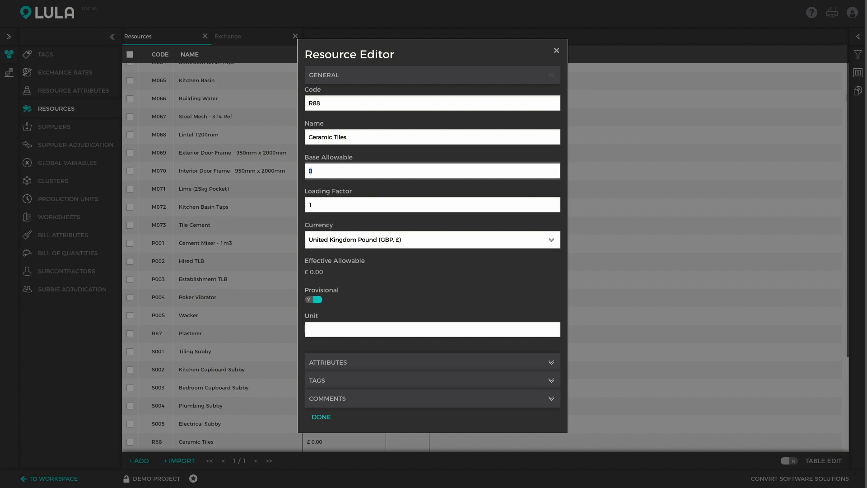
{"action": "type", "text": "1.2"}
{"action": "key", "text": "Tab"}
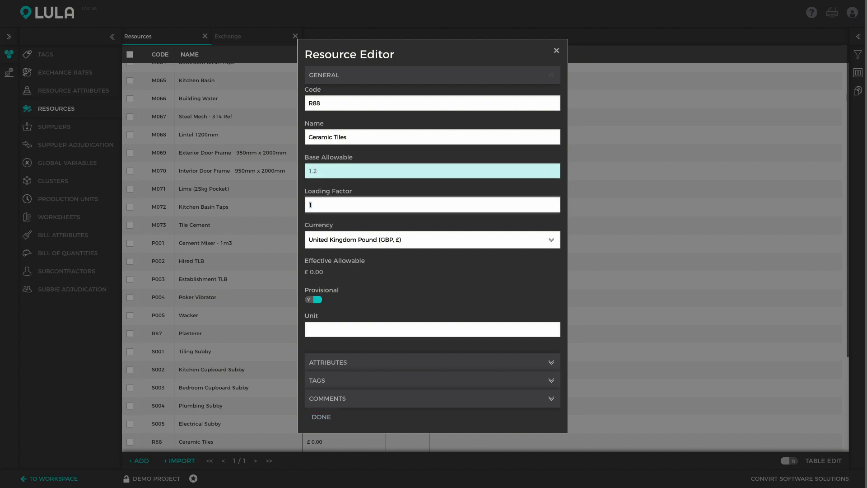
{"action": "key", "text": "Tab"}
{"action": "type", "text": "Eur"}
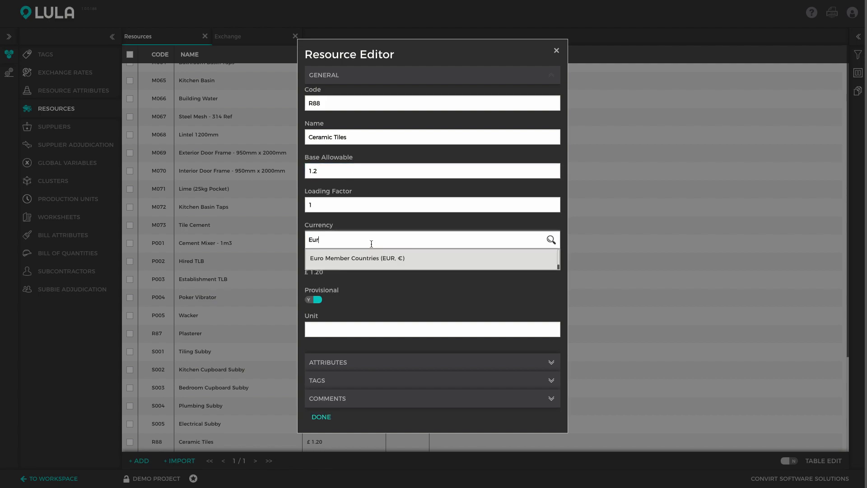
{"action": "left_click", "coordinate": [374, 258]}
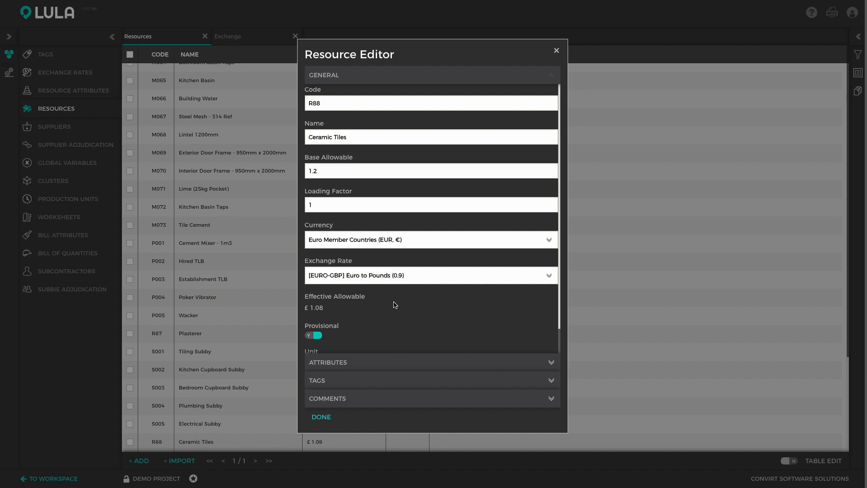
Step: Set the unit of the Ceramic Tiles resource to "no" and finish editing it
{"action": "scroll", "coordinate": [397, 315], "scroll_direction": "down", "scroll_amount": 1}
{"action": "left_click", "coordinate": [383, 337]}
{"action": "type", "text": "no"}
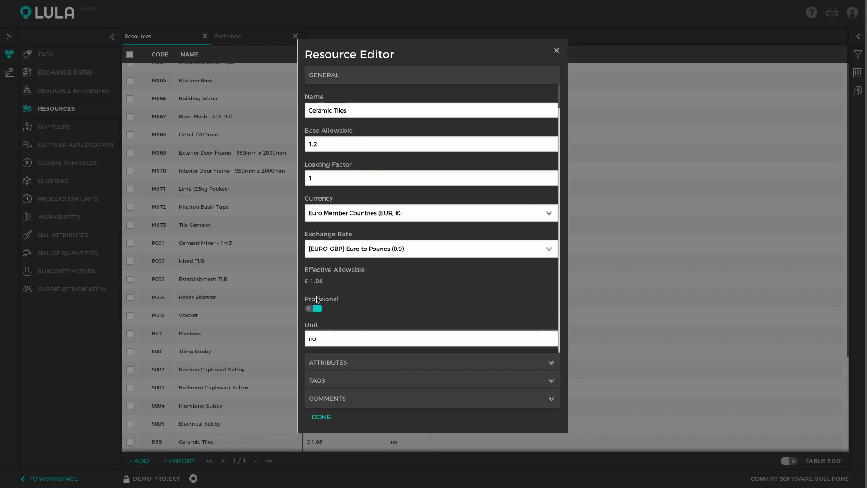
{"action": "left_click", "coordinate": [324, 417]}
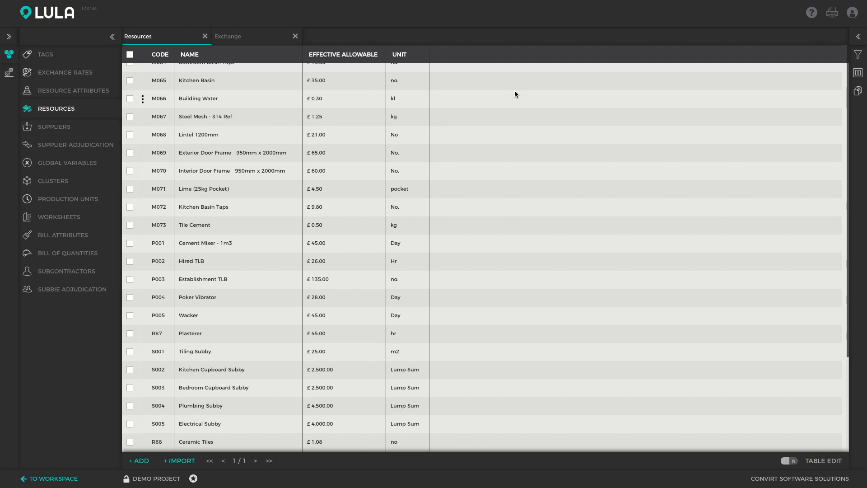
Step: Show the Base Allowable, Currency, Exchange Rate and Conversion columns in the resource table and select the Ceramic Tiles row
{"action": "left_click", "coordinate": [858, 74]}
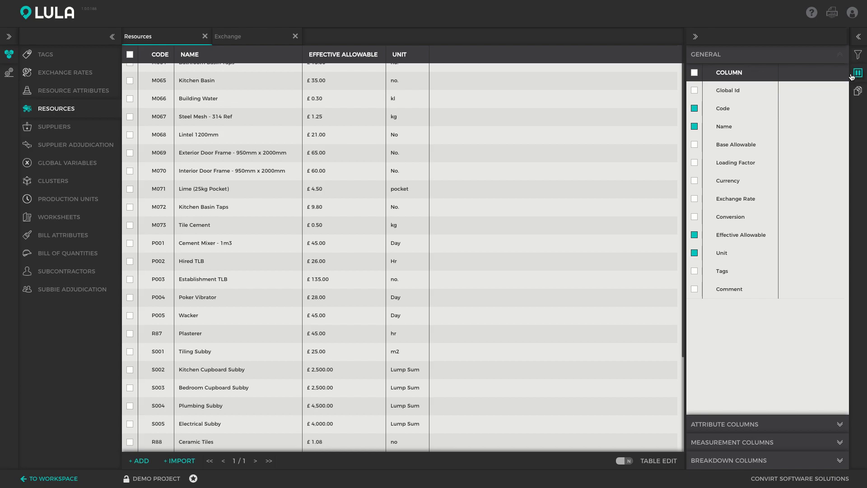
{"action": "left_click", "coordinate": [694, 145]}
{"action": "left_click", "coordinate": [694, 183]}
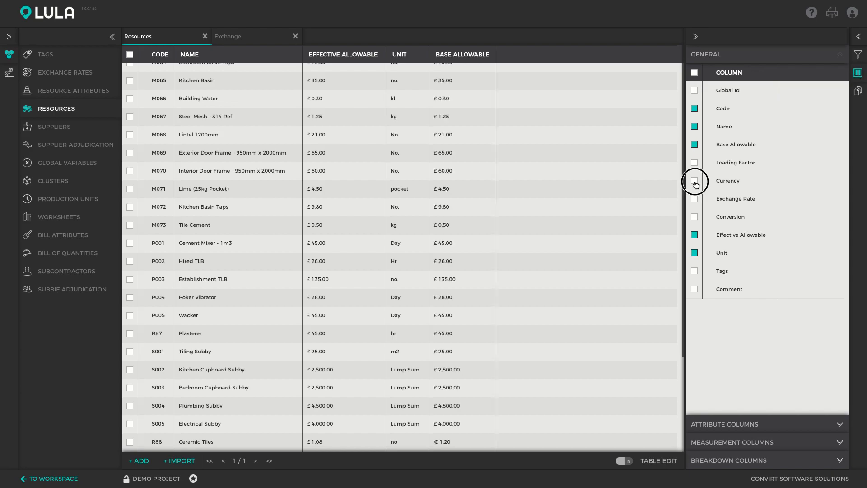
{"action": "left_click", "coordinate": [695, 199]}
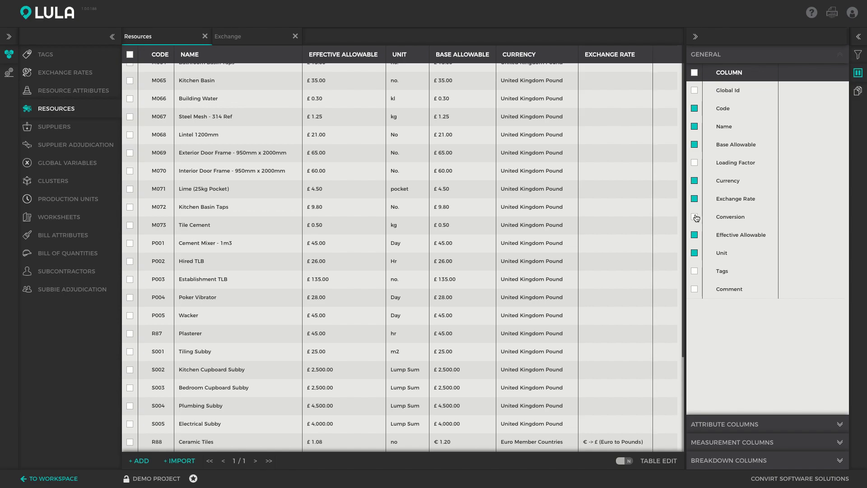
{"action": "left_click", "coordinate": [695, 217]}
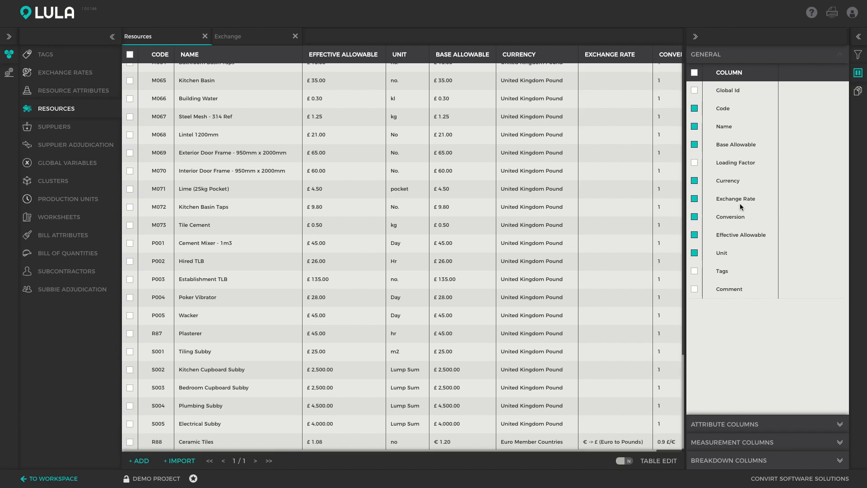
{"action": "left_click", "coordinate": [364, 434]}
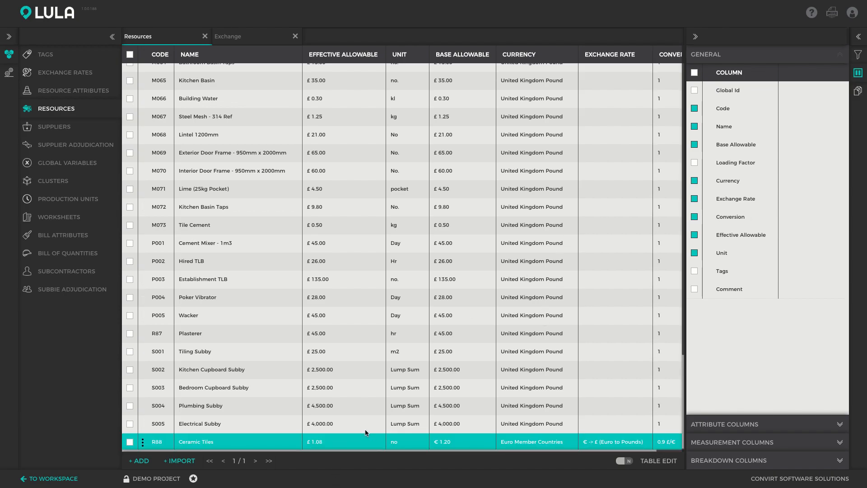